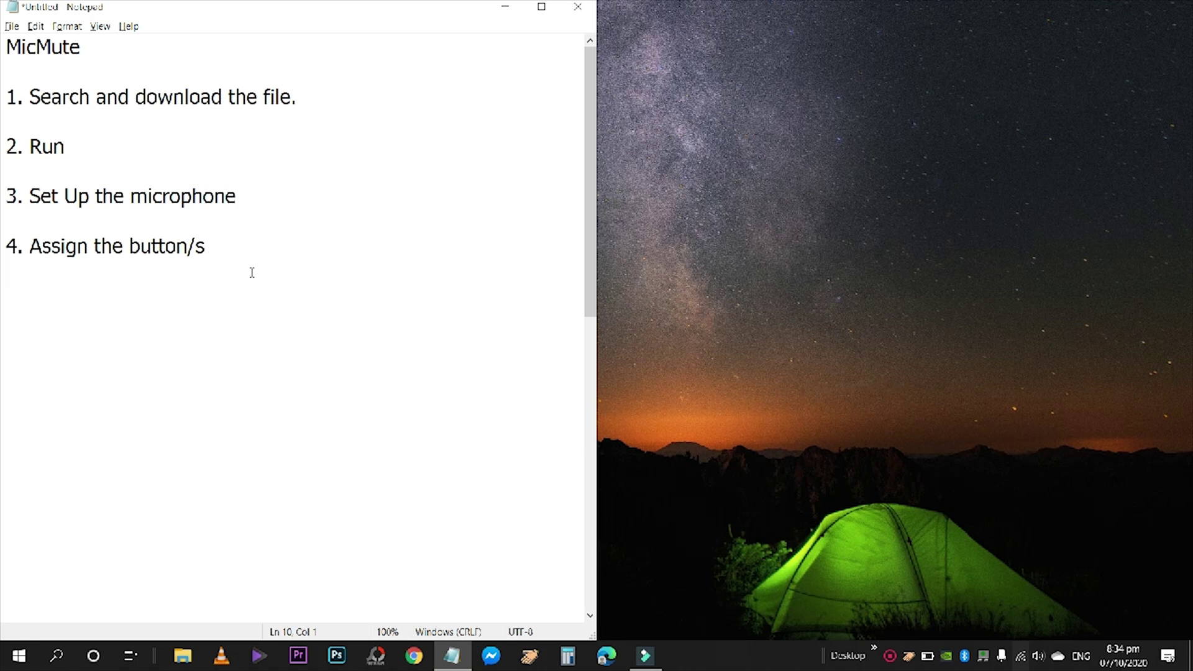
Append ' (FREE)' to the MicMute heading on line 1 of the plan
left_click(360, 43)
type("(FREE")
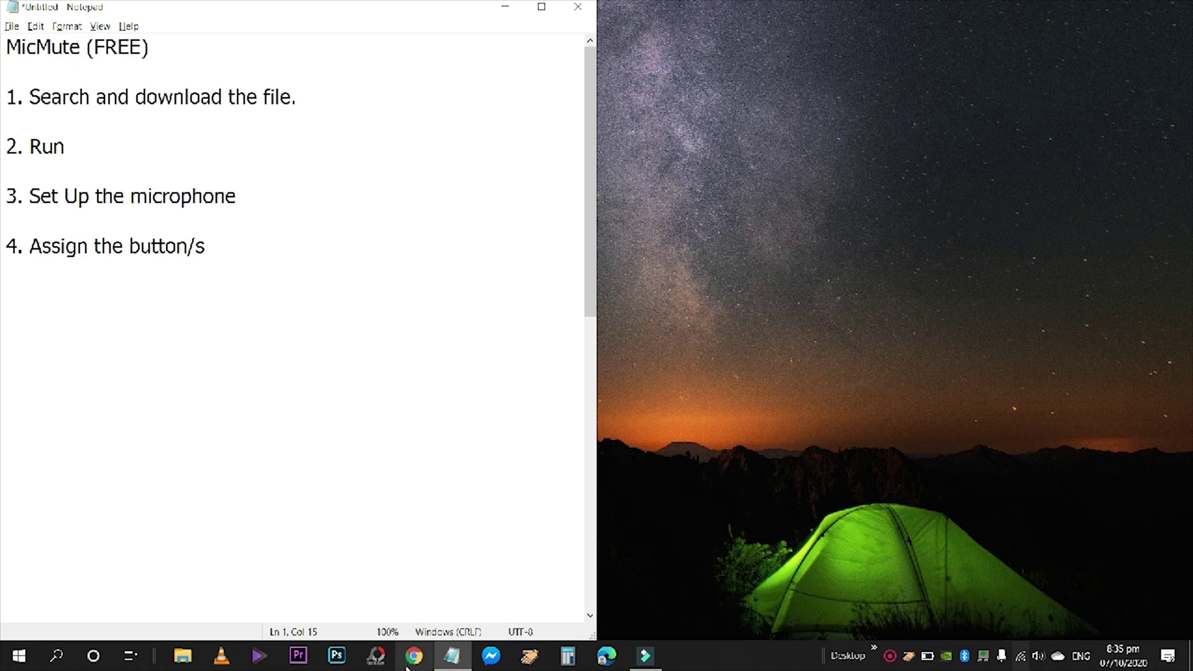
Minimize Notepad, search Google for MicMute and open its SourceForge download page
left_click(472, 264)
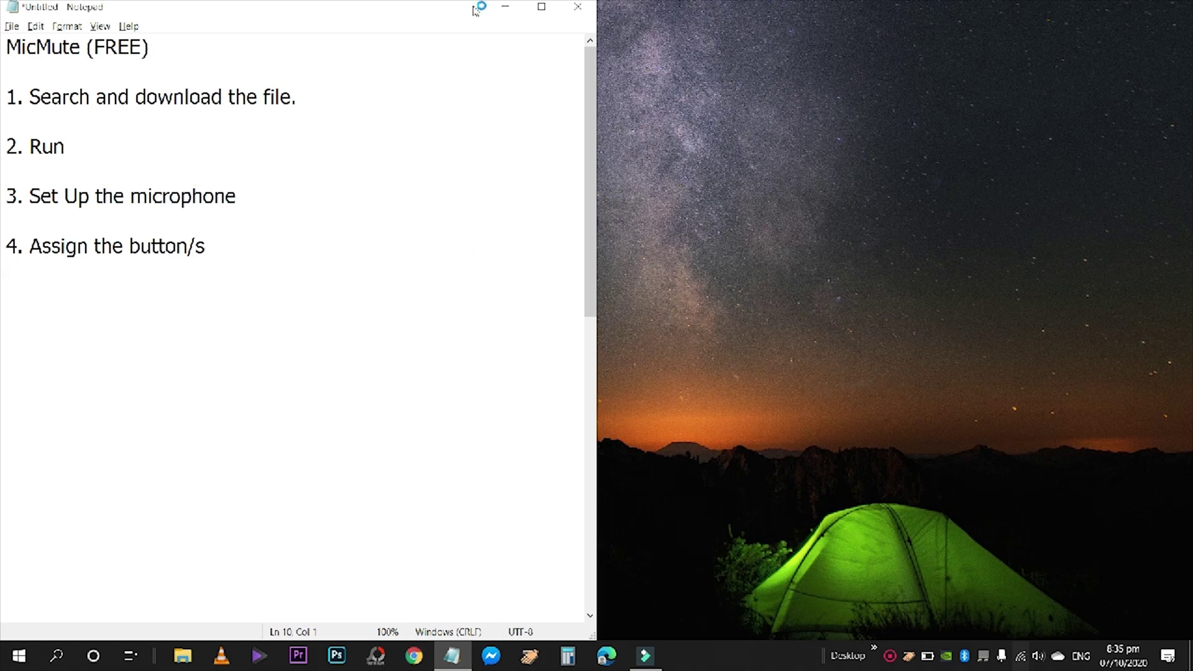
left_click(505, 6)
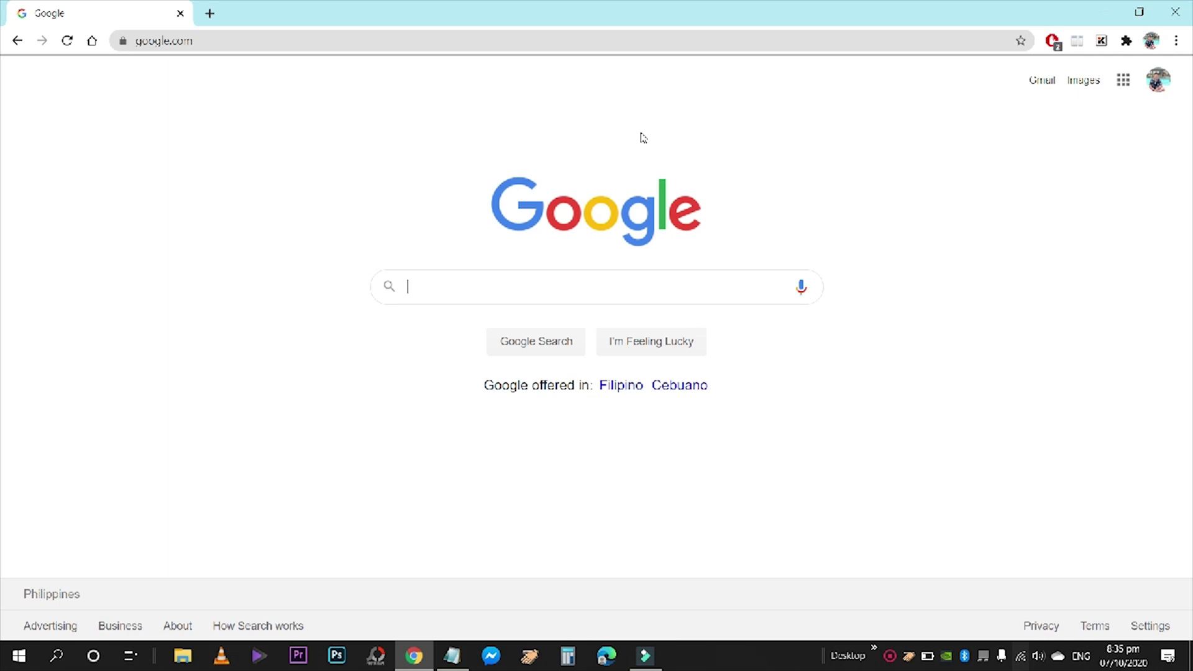
type("mid")
type("mute")
key("Return")
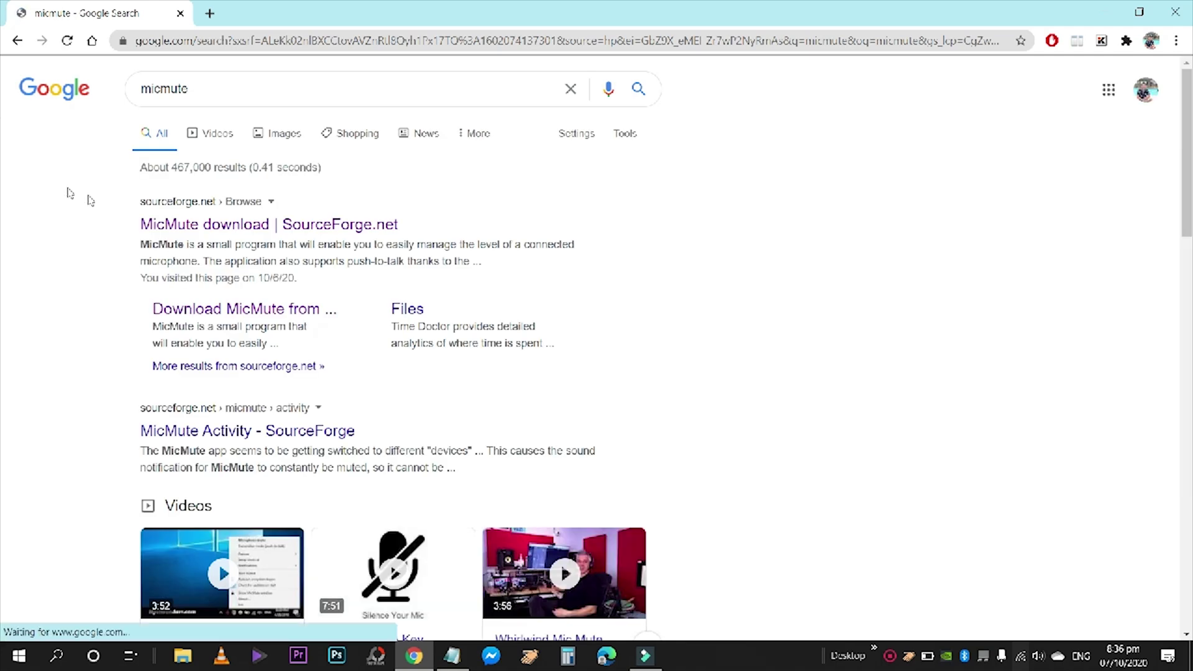
left_click(255, 231)
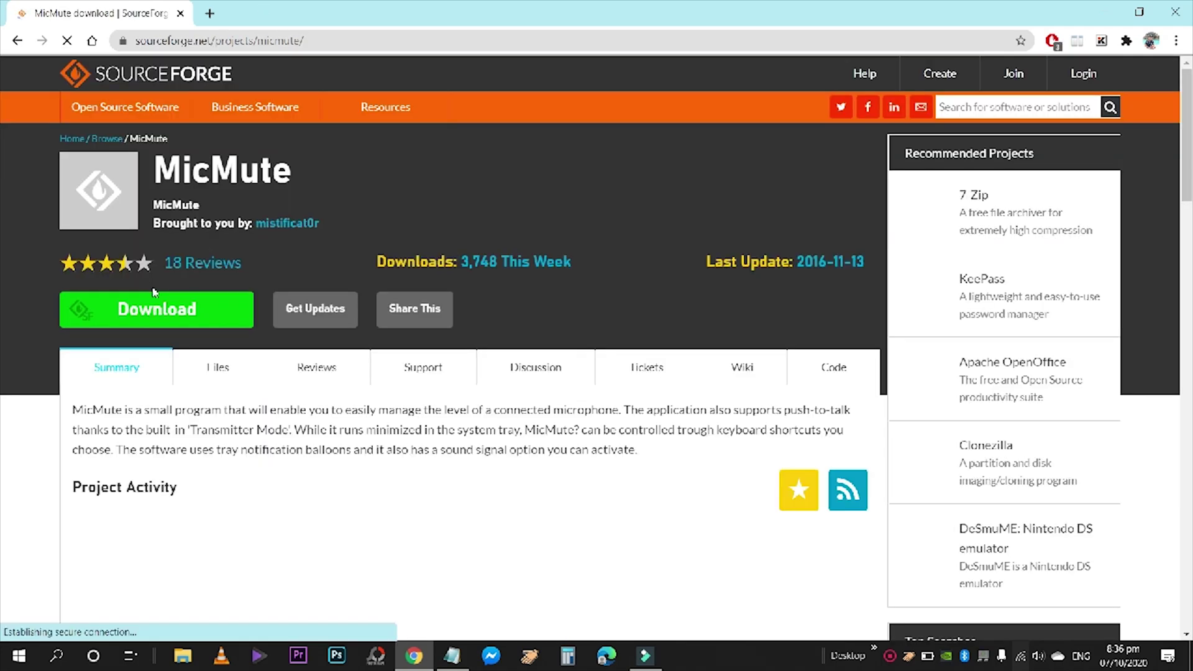
Download MicMute_0.1.8.4_Beta_Setup.exe to the Desktop and run it despite the security warning
left_click(167, 310)
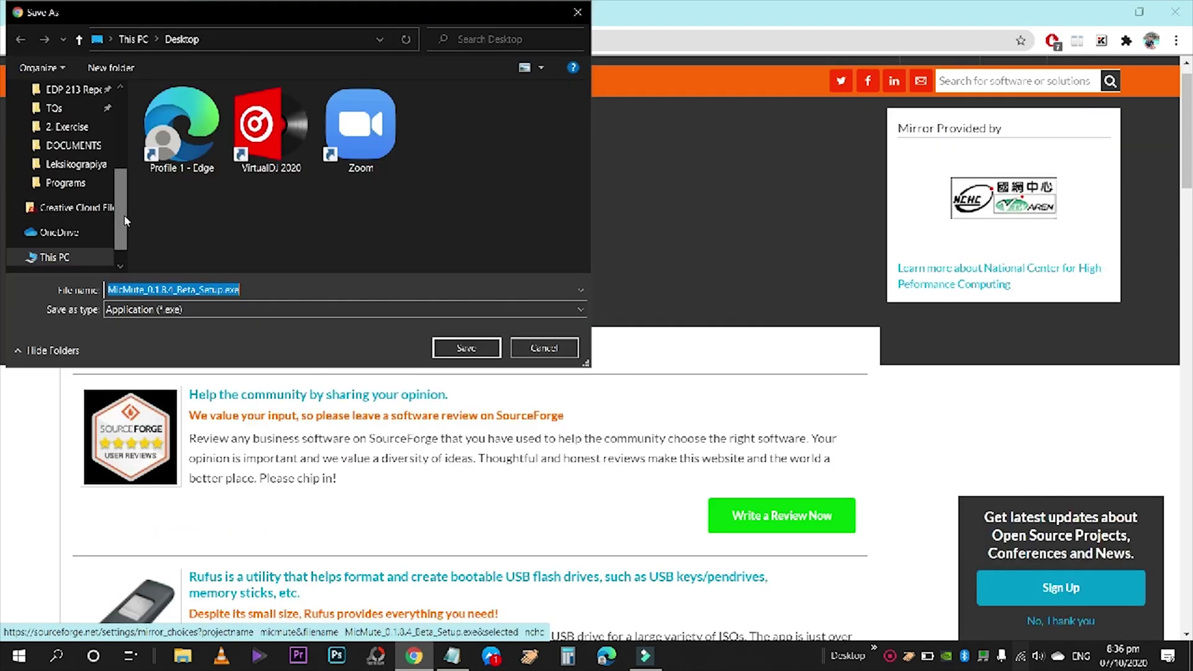
left_click(283, 290)
left_click(304, 291)
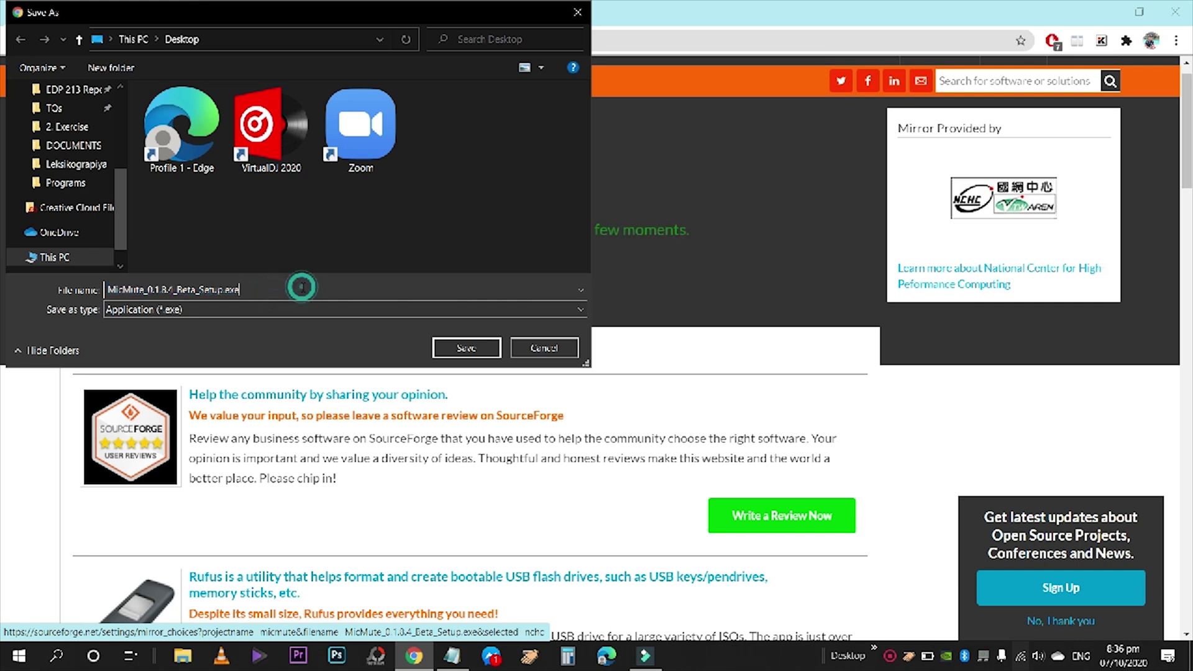
left_click(470, 348)
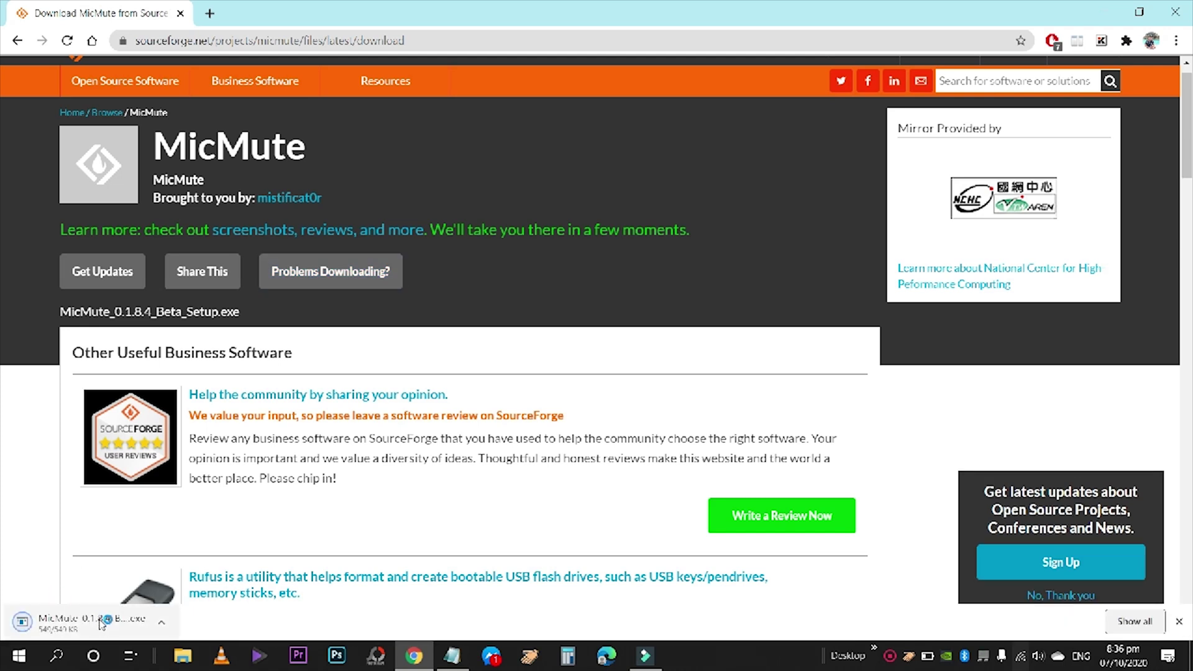
left_click(109, 626)
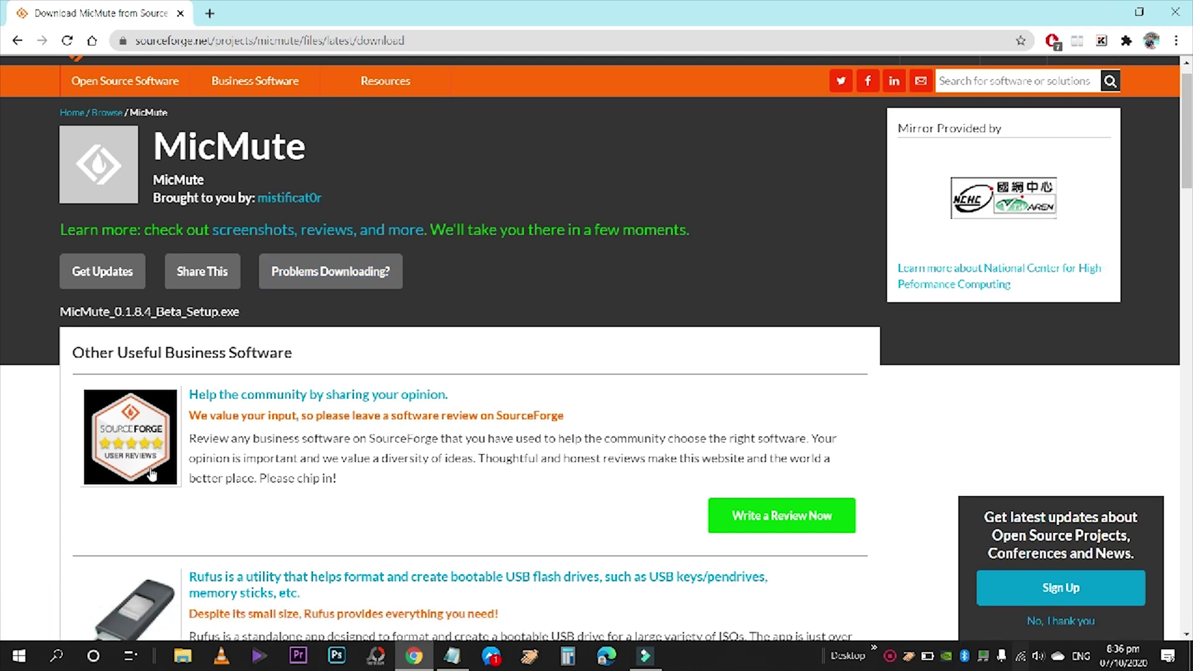
left_click(642, 346)
scroll(644, 329, "up", 1)
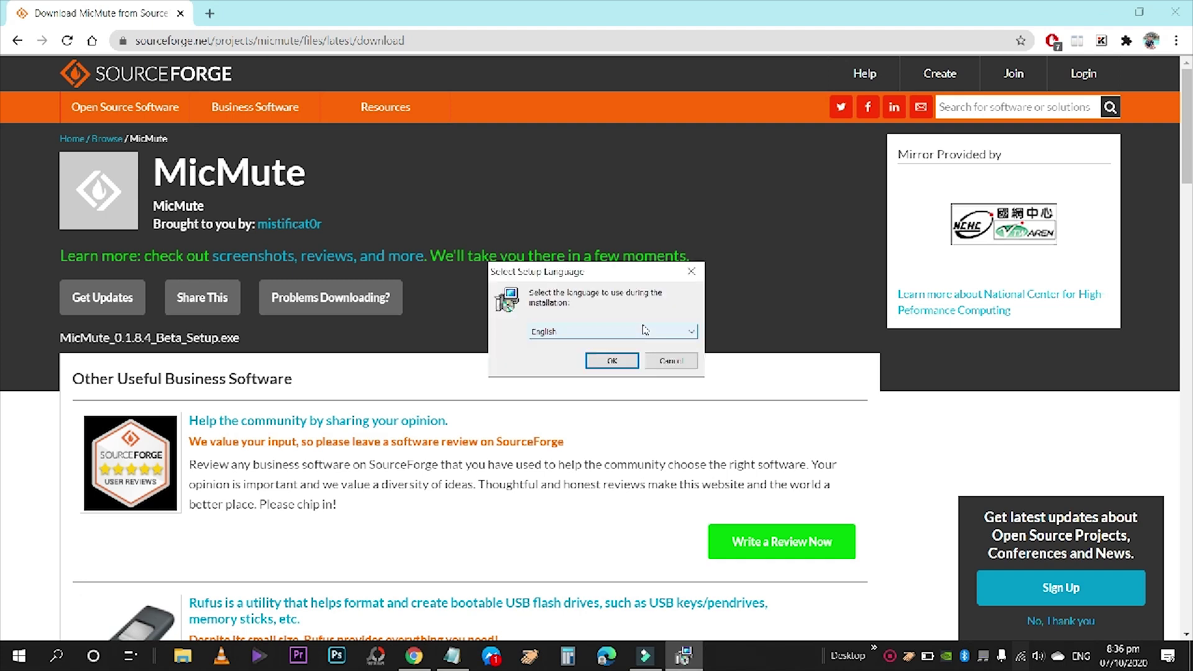
Install in English, keeping the default folder, Start Menu folder and automatic startup, then finish
left_click(622, 363)
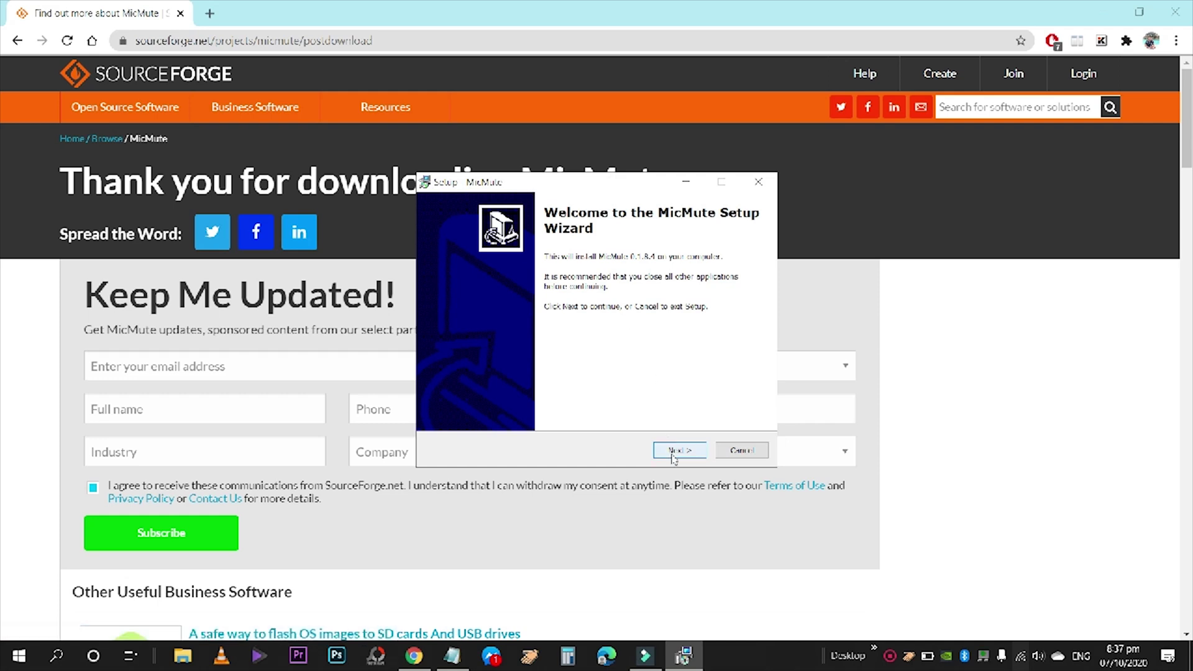
left_click(690, 455)
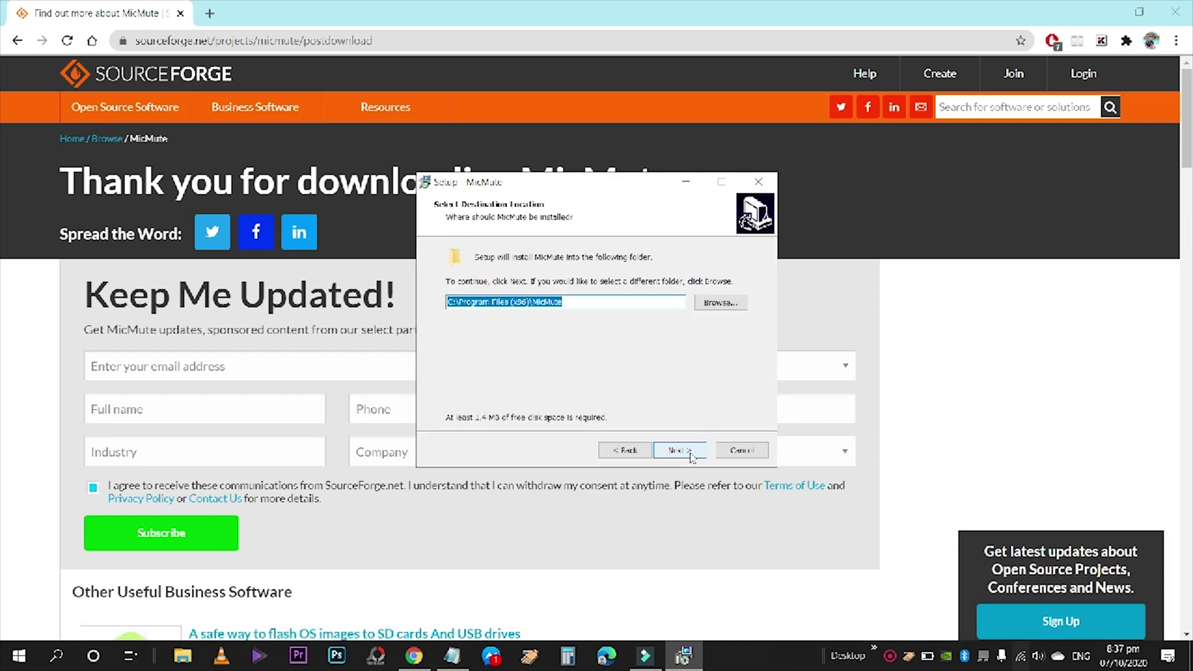
left_click(692, 456)
left_click(696, 455)
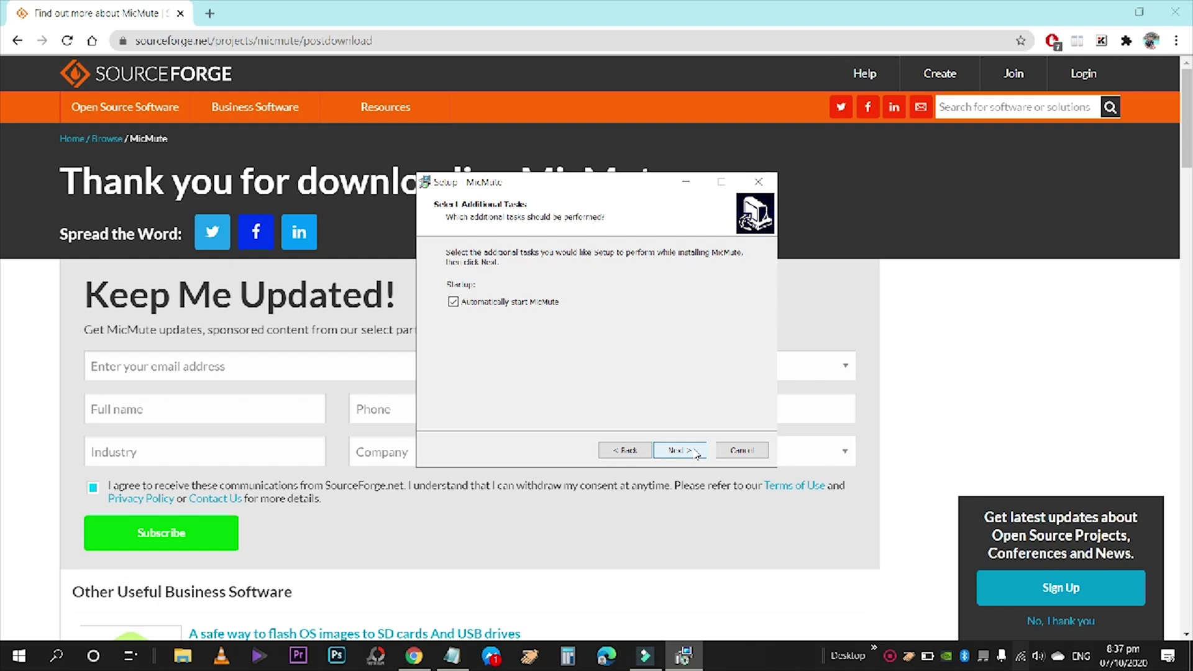
left_click(695, 449)
left_click(696, 452)
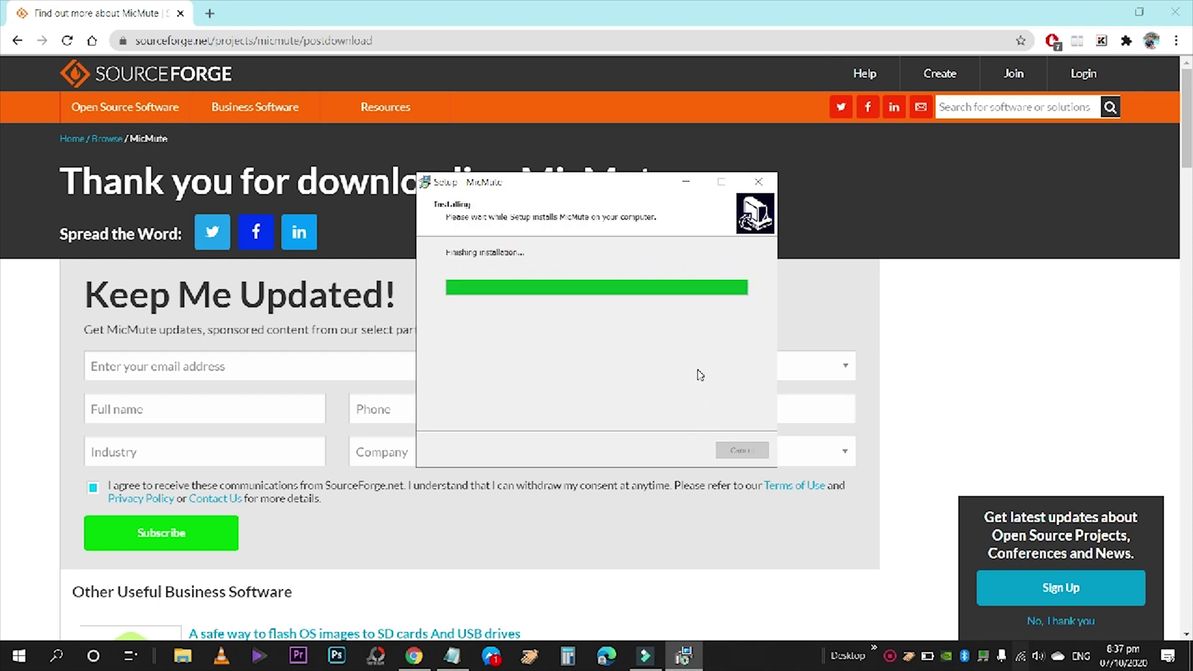
left_click(682, 451)
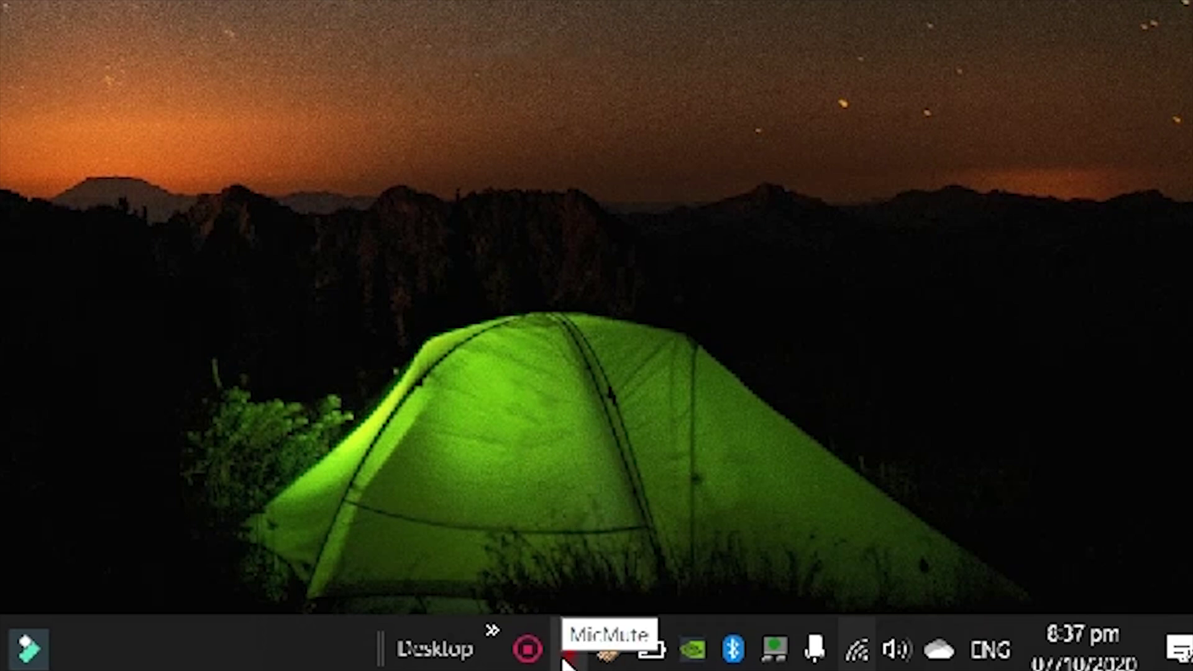
Open the MicMute window and select the HUAWEI USB-C HEADSET microphone
left_click(566, 658)
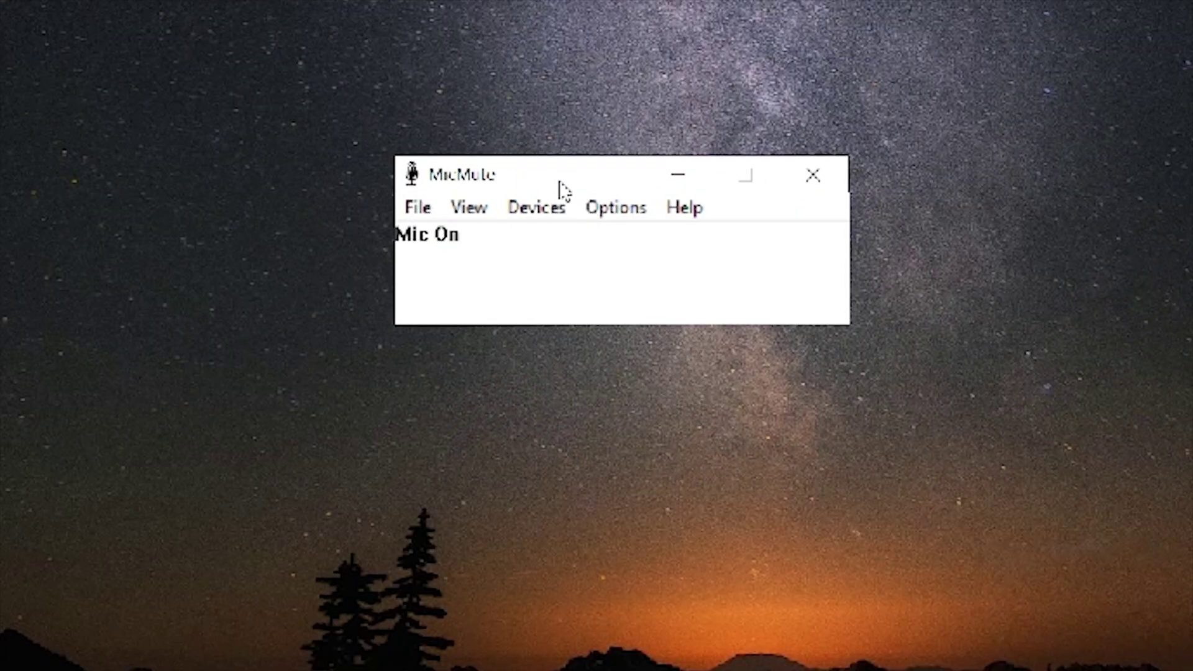
left_click(547, 210)
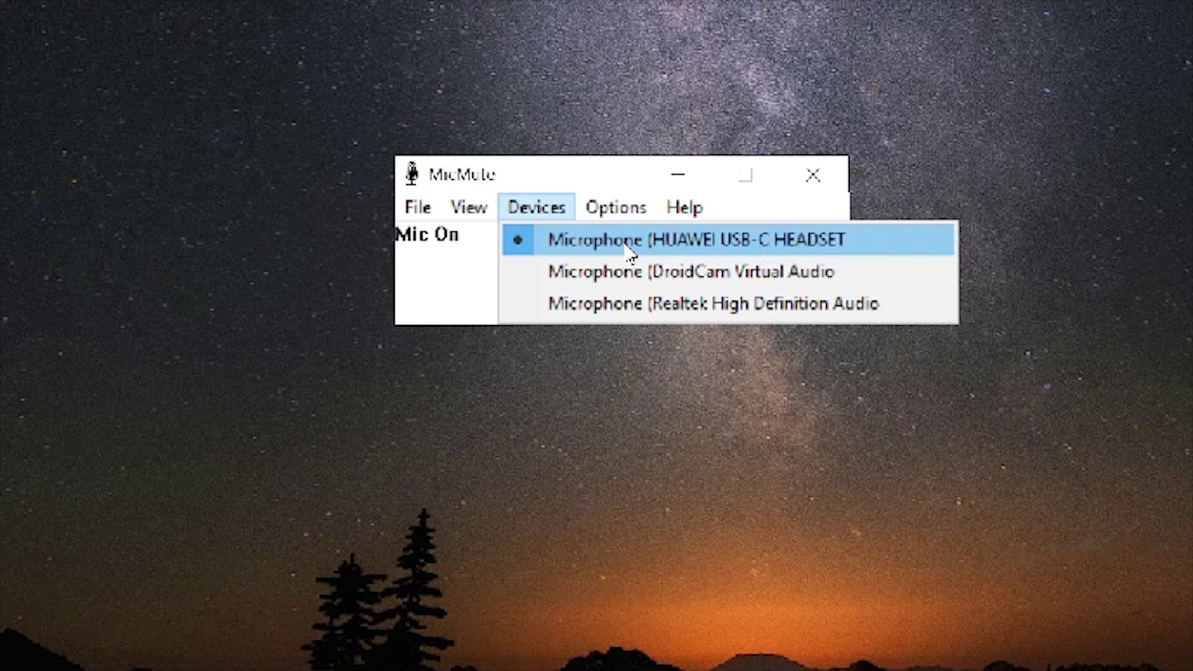
left_click(603, 246)
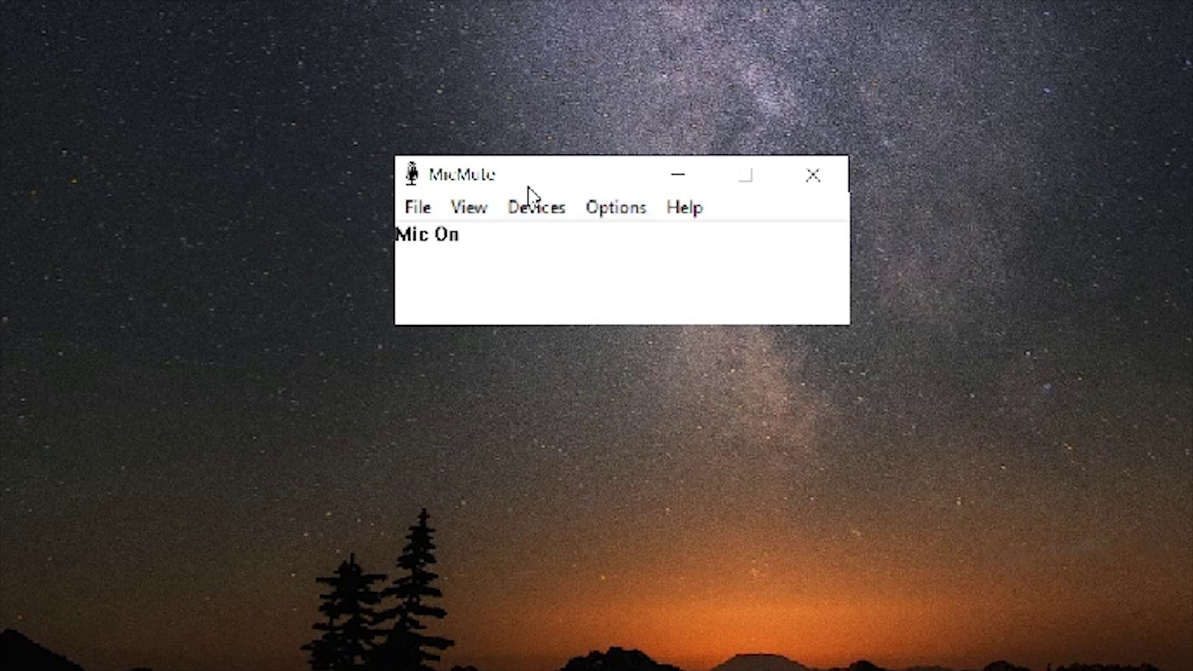
From Options, set up the mute shortcut so the field reads Right Shift only
left_click(611, 217)
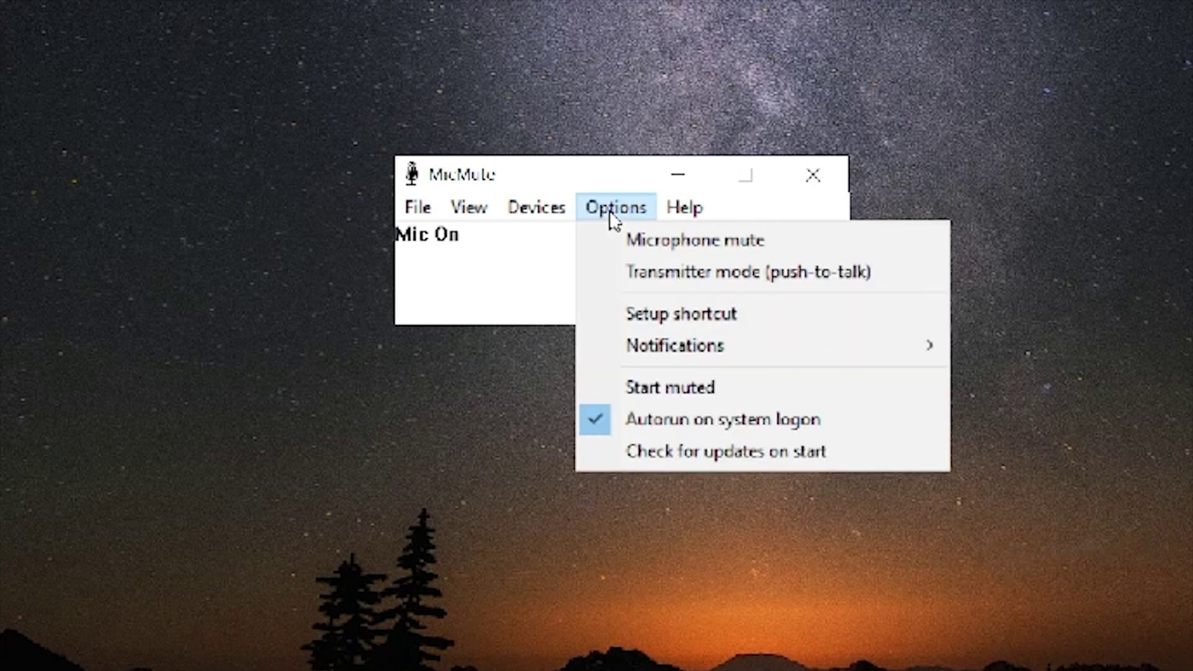
left_click(761, 323)
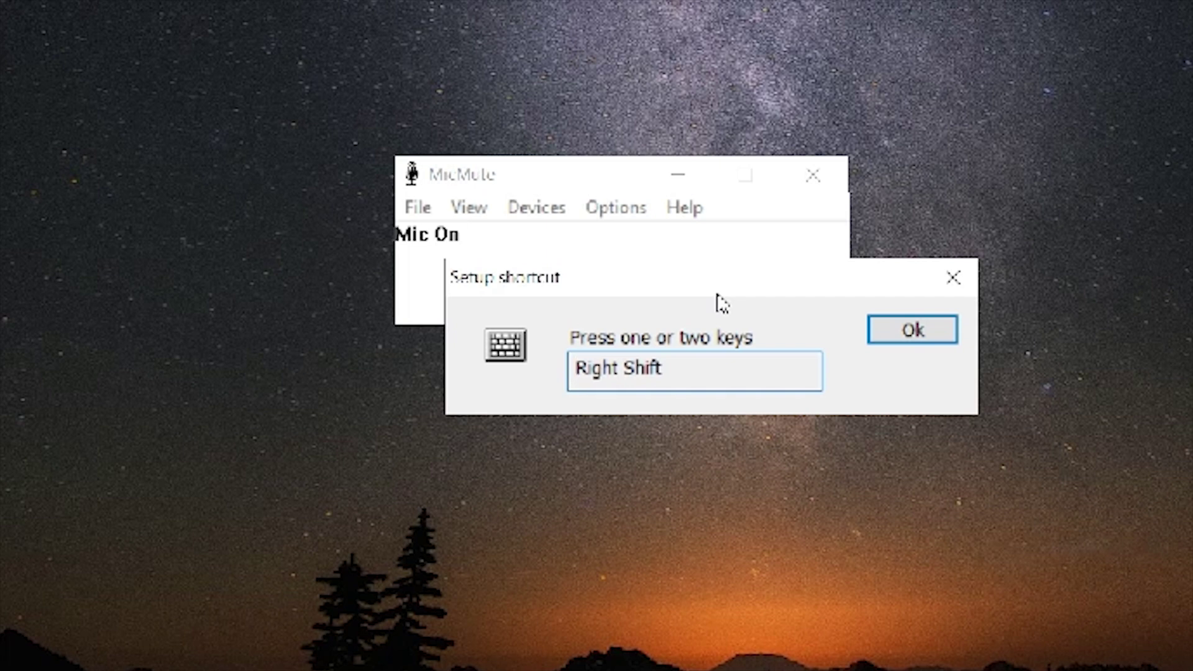
key("shift")
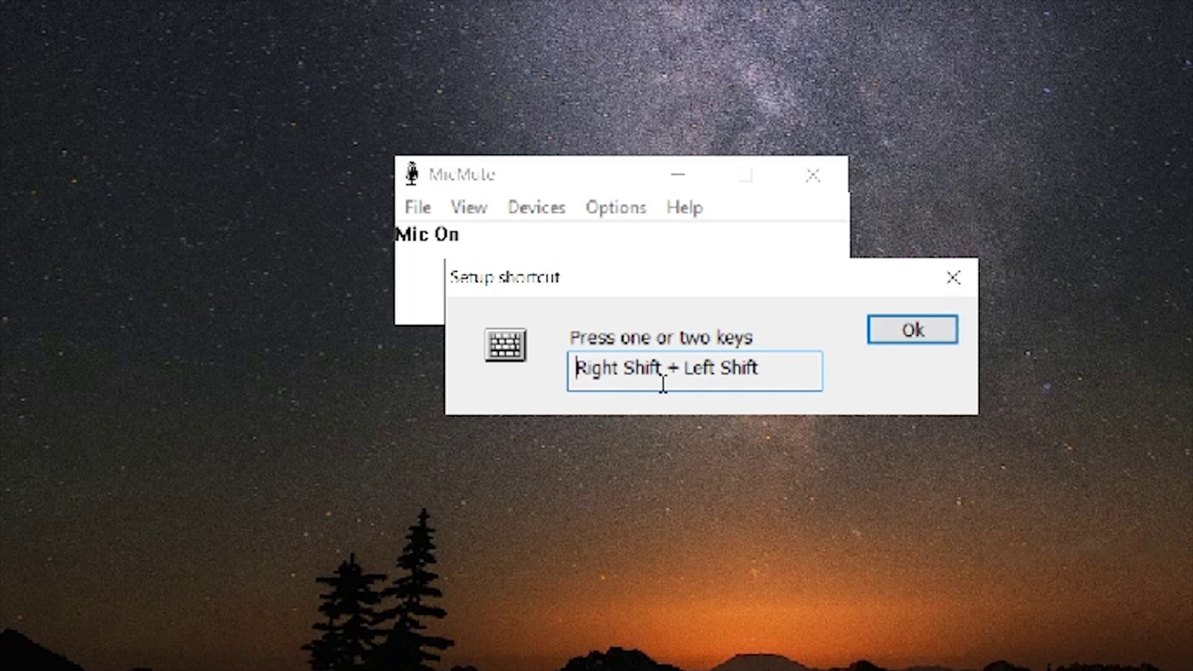
key("Shift_L+Shift_R")
key("Shift_R")
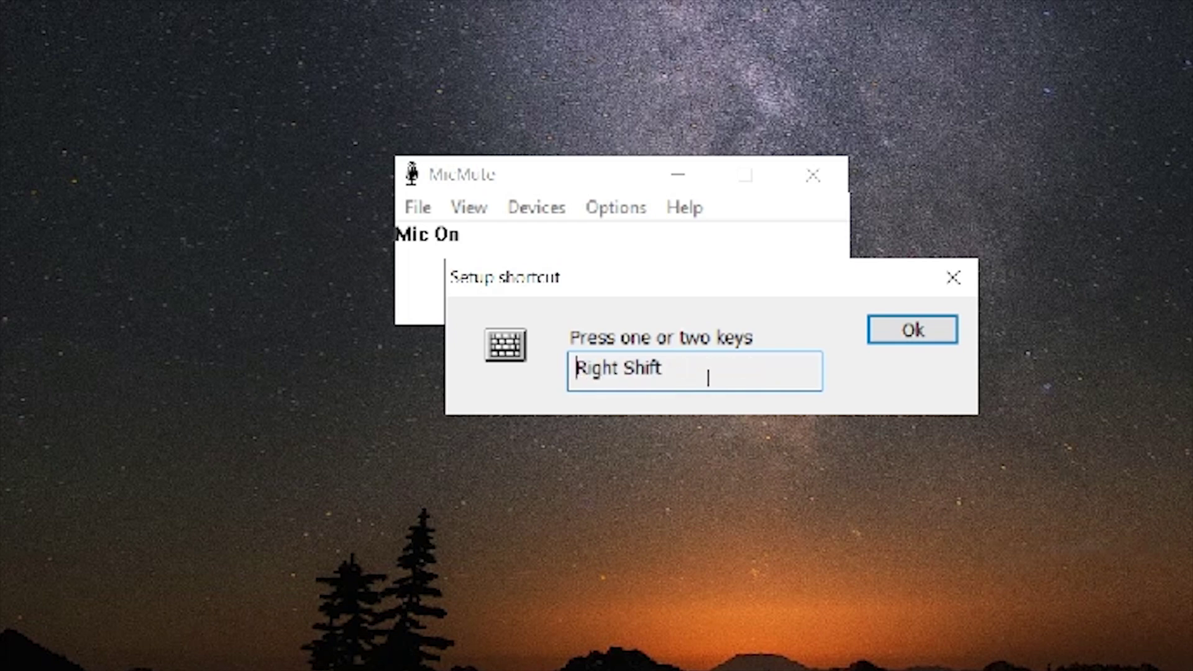
left_click_drag(708, 375, 609, 373)
left_click(610, 372)
left_click(781, 374)
Confirm the Right Shift shortcut with Ok and reposition the MicMute window
left_click(895, 335)
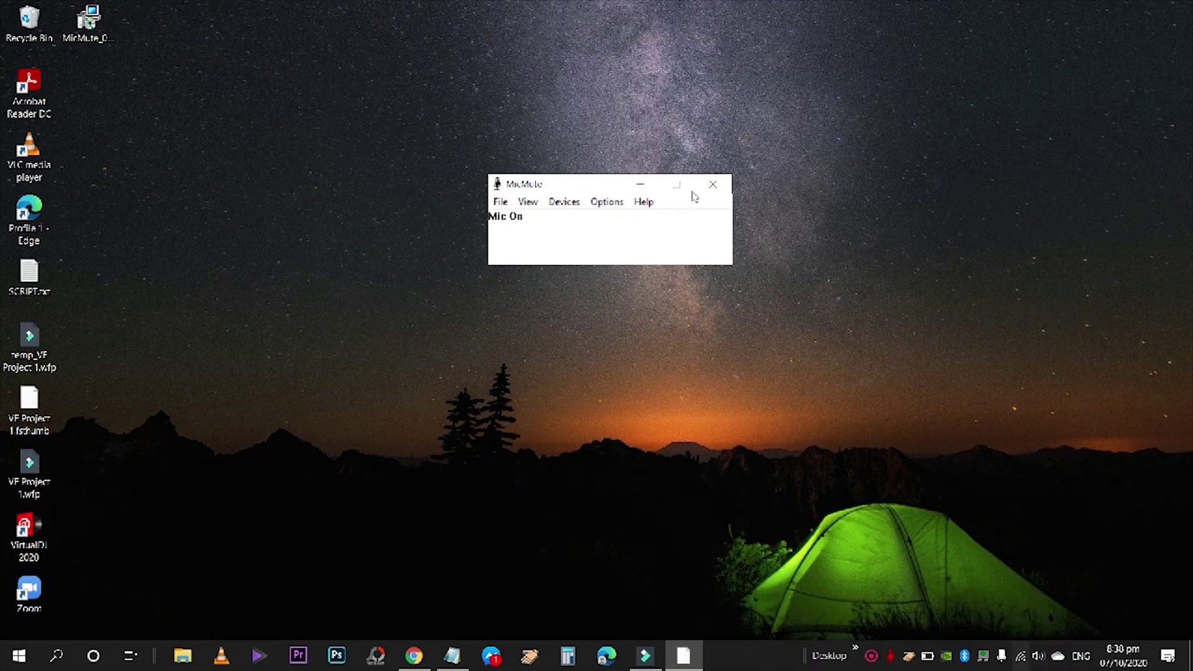
left_click_drag(598, 188, 588, 202)
left_click(778, 311)
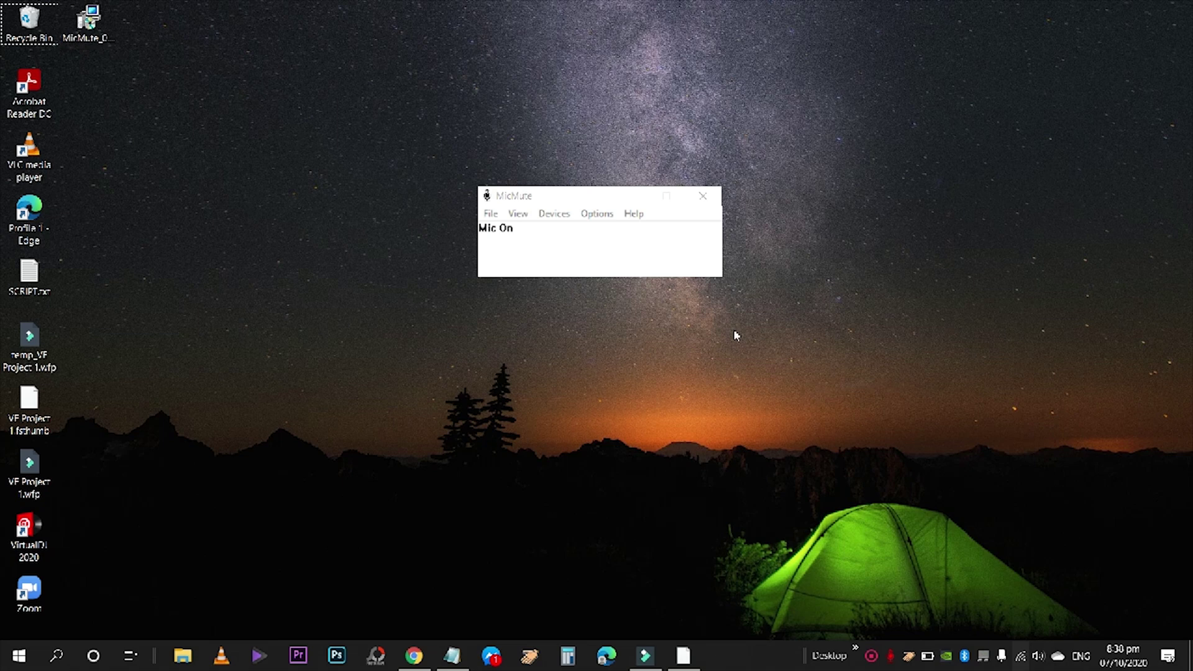
left_click(654, 266)
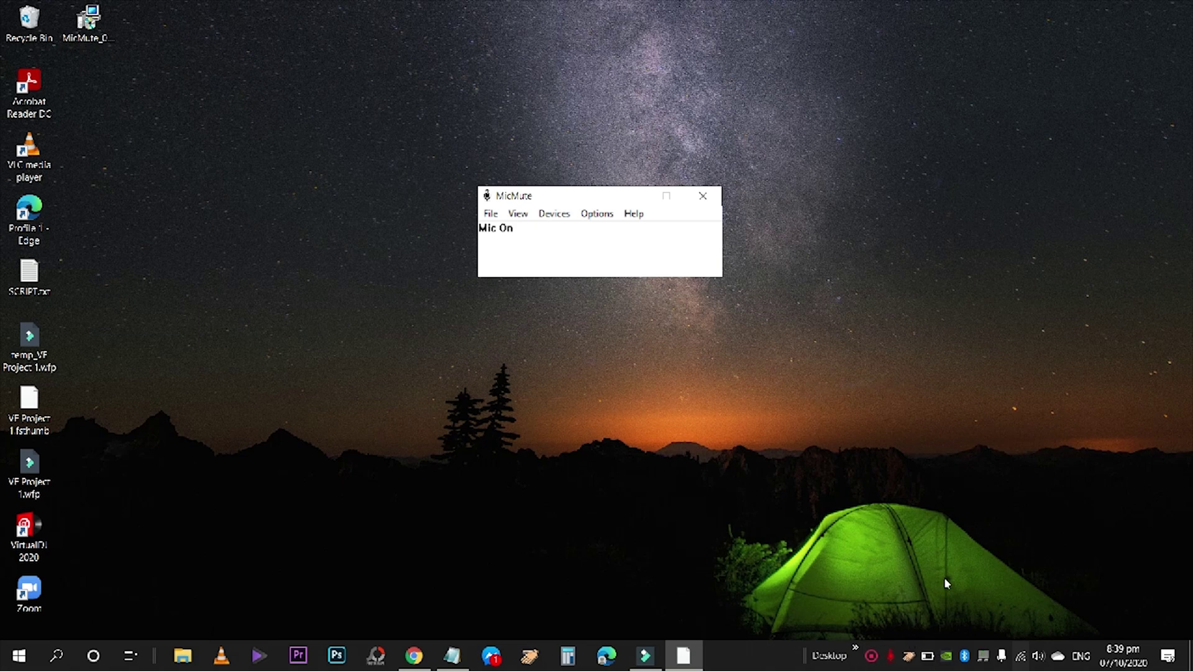
Test the shortcut, toggling the microphone to Mic Off and back to Mic On
key("ctrl+alt+m")
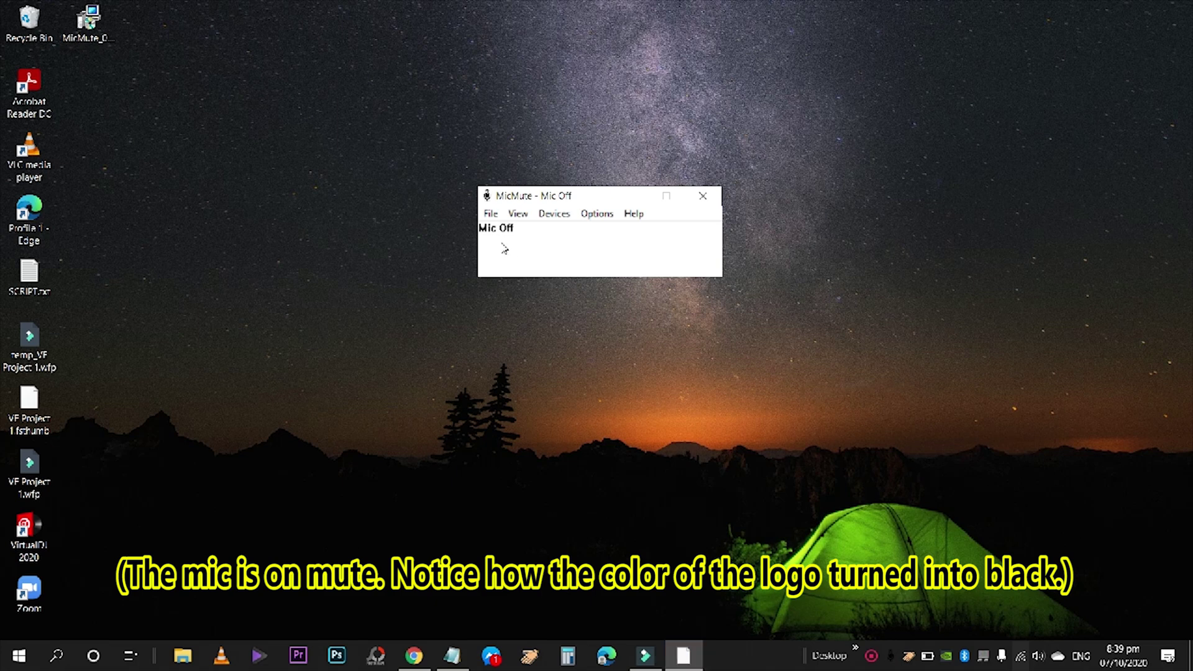
key("ctrl+alt+m")
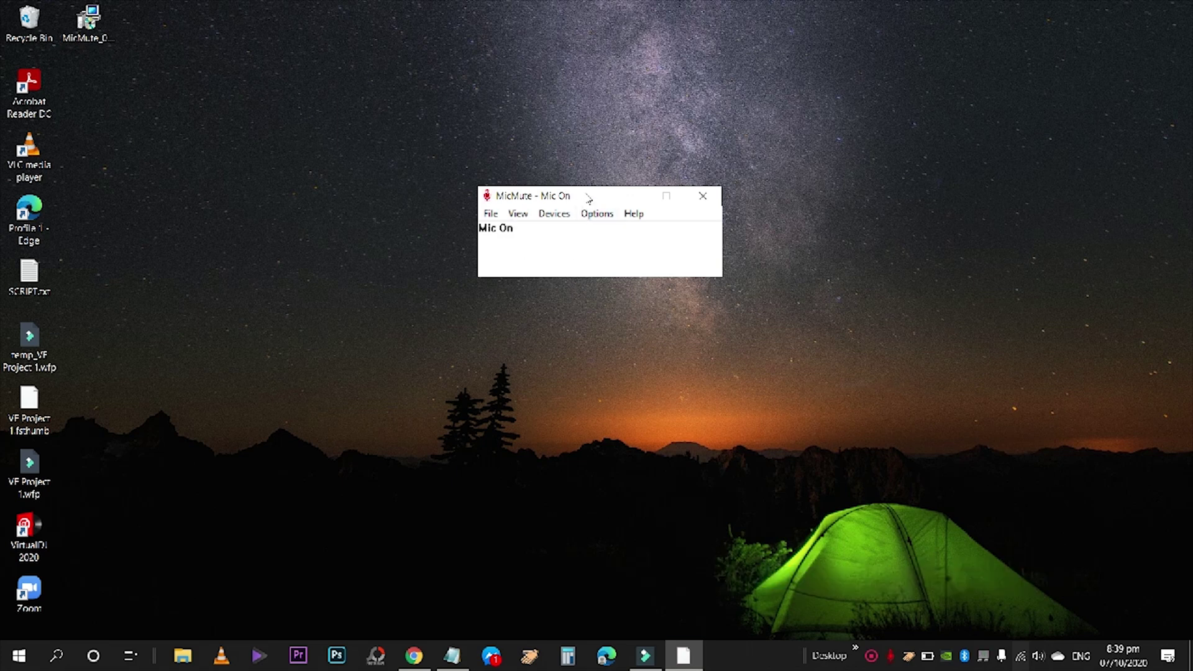
left_click_drag(588, 198, 586, 198)
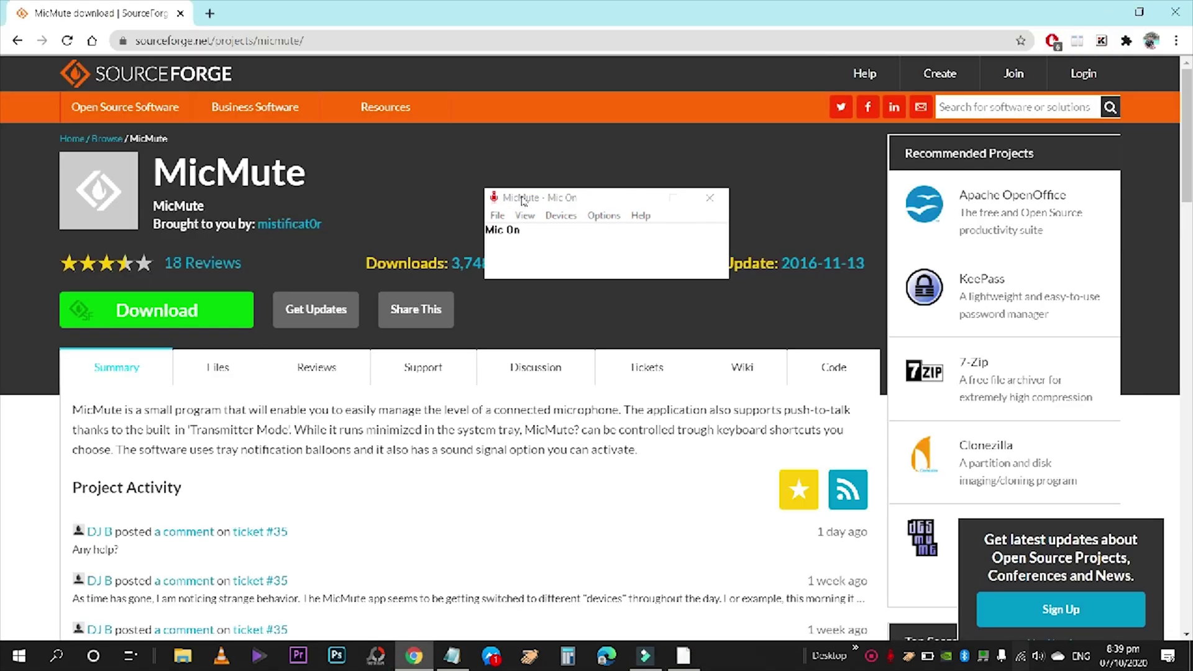
Minimize MicMute, search 'video camera recorder' in a new Chrome tab and open webcamera.io
left_click(636, 200)
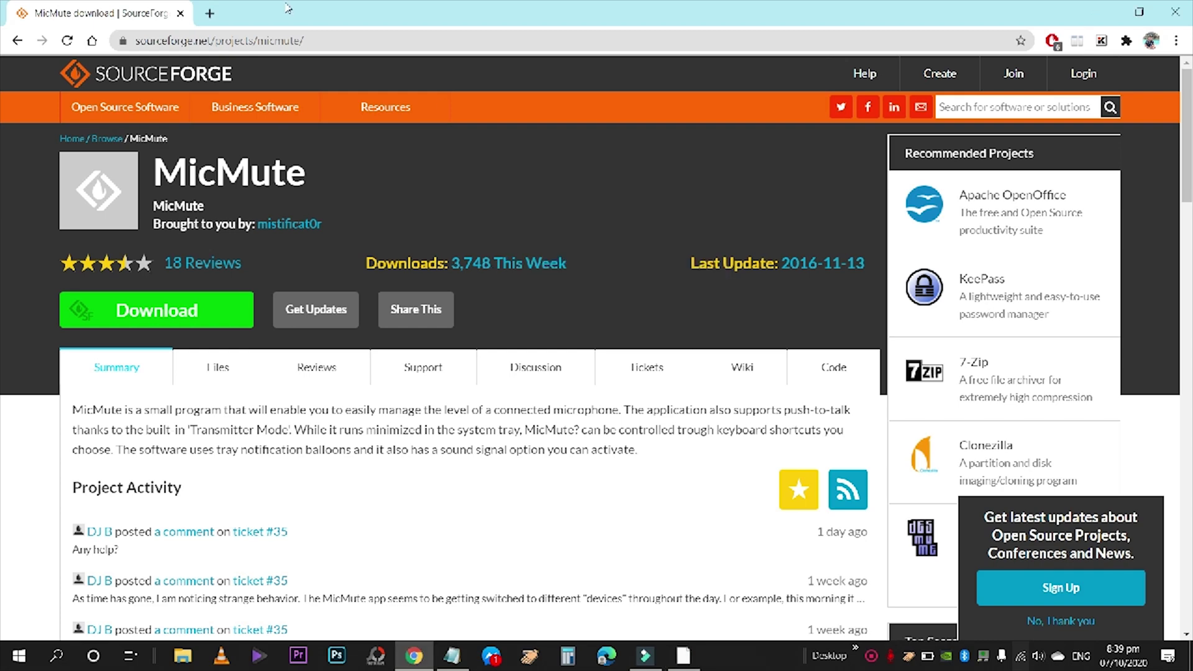
left_click(210, 13)
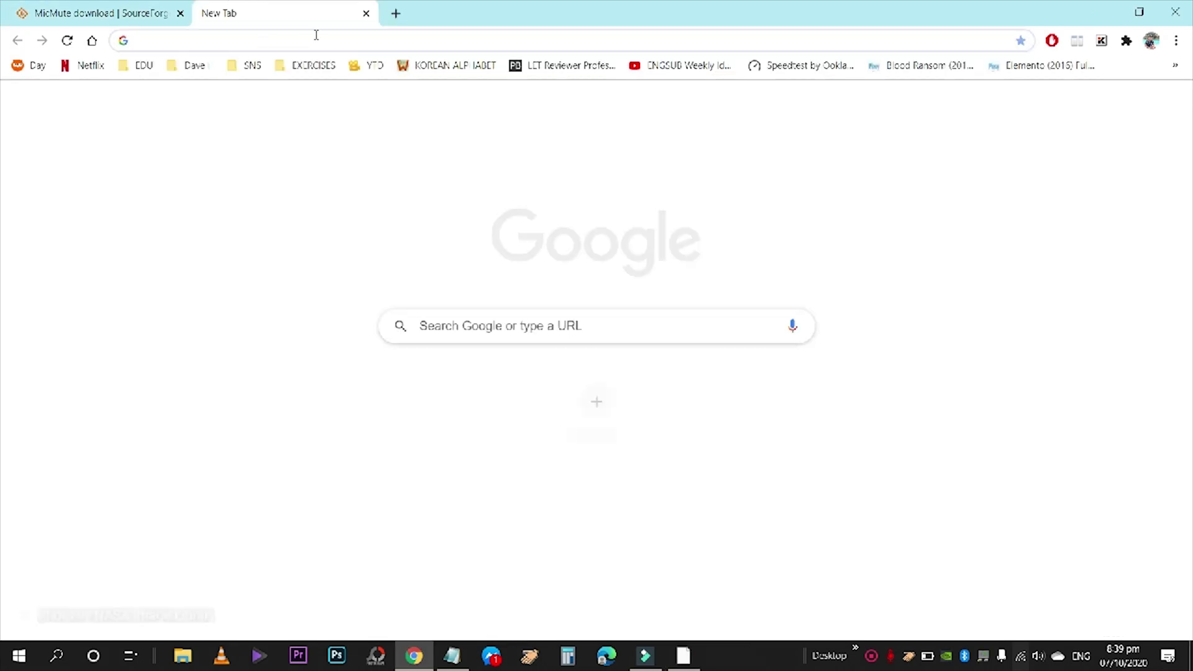
type("video camera recorder")
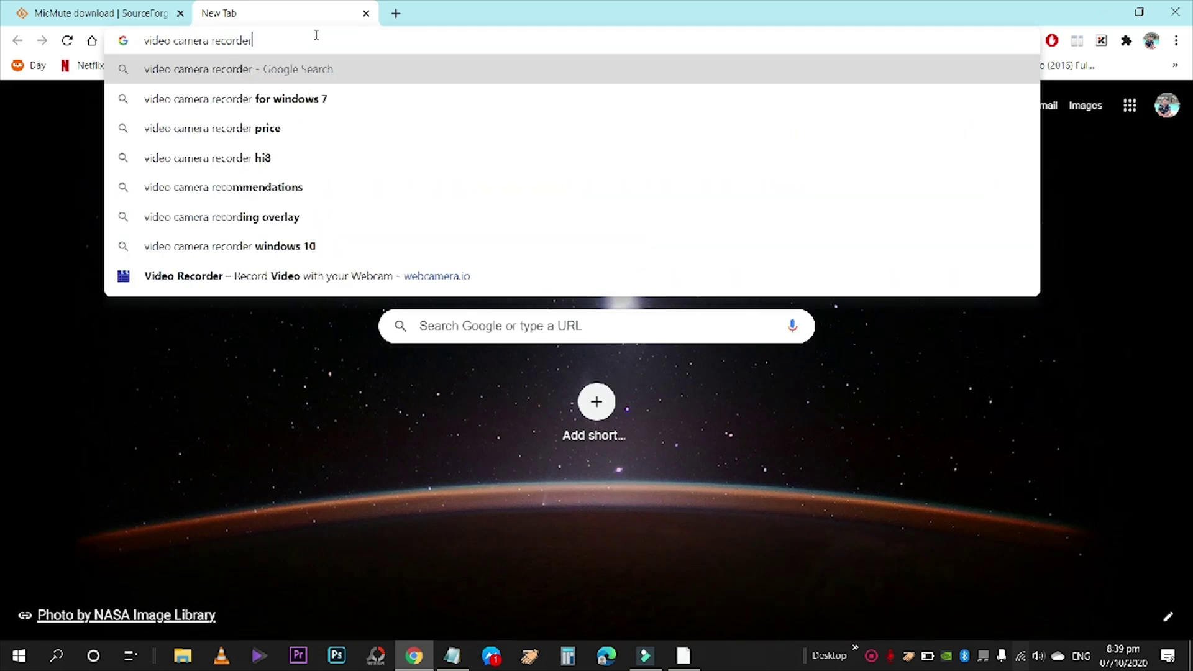
key("Return")
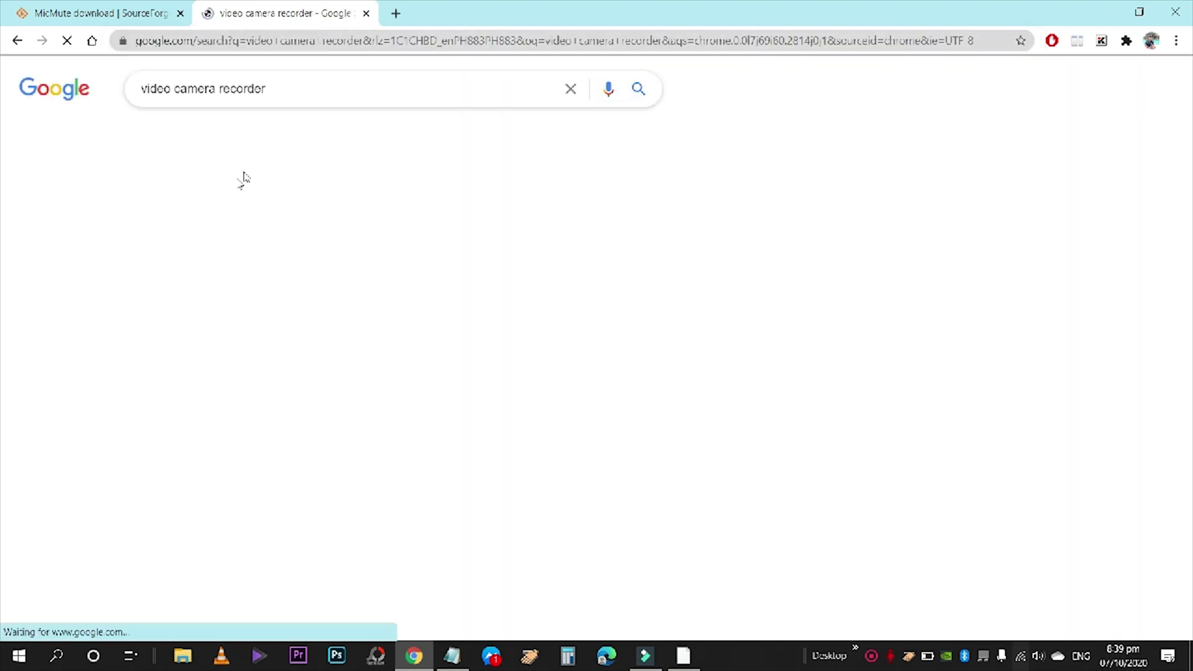
left_click(256, 225)
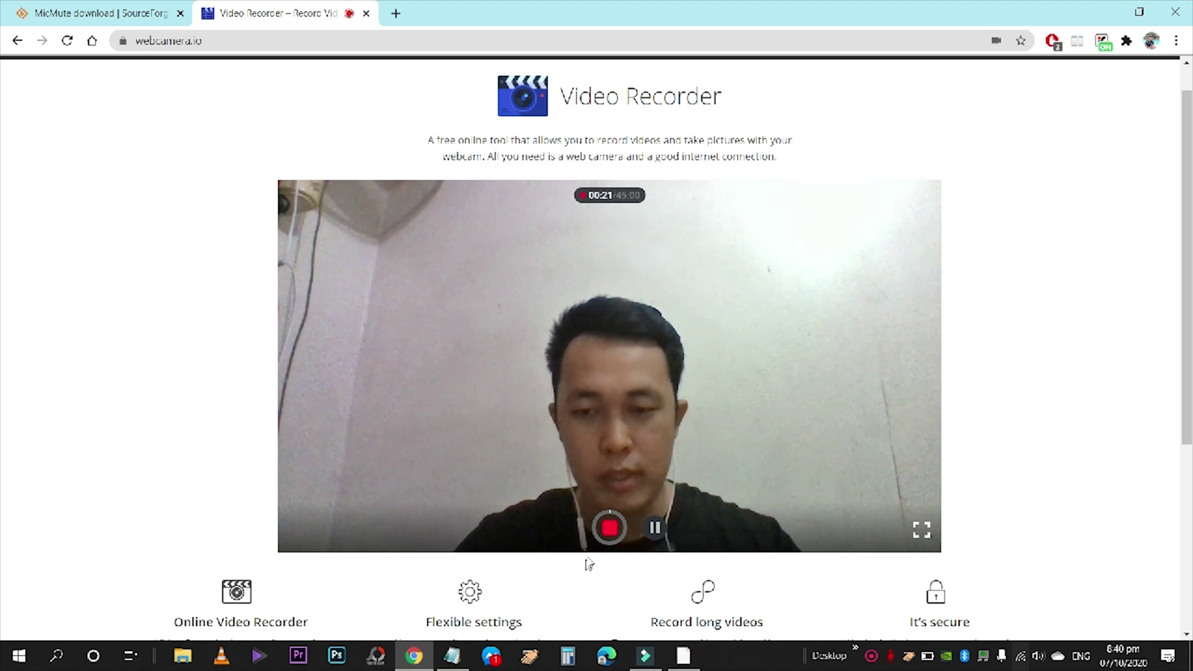
Stop the 23-second webcam recording and play the clip back
left_click(608, 527)
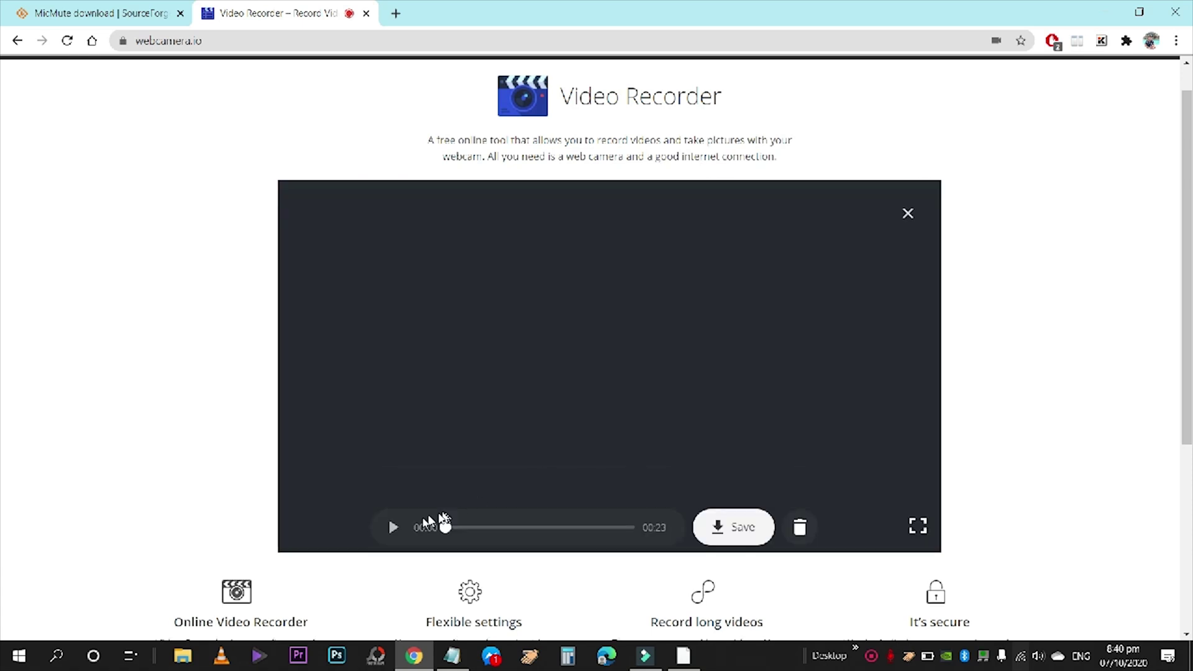
left_click(393, 527)
left_click(393, 528)
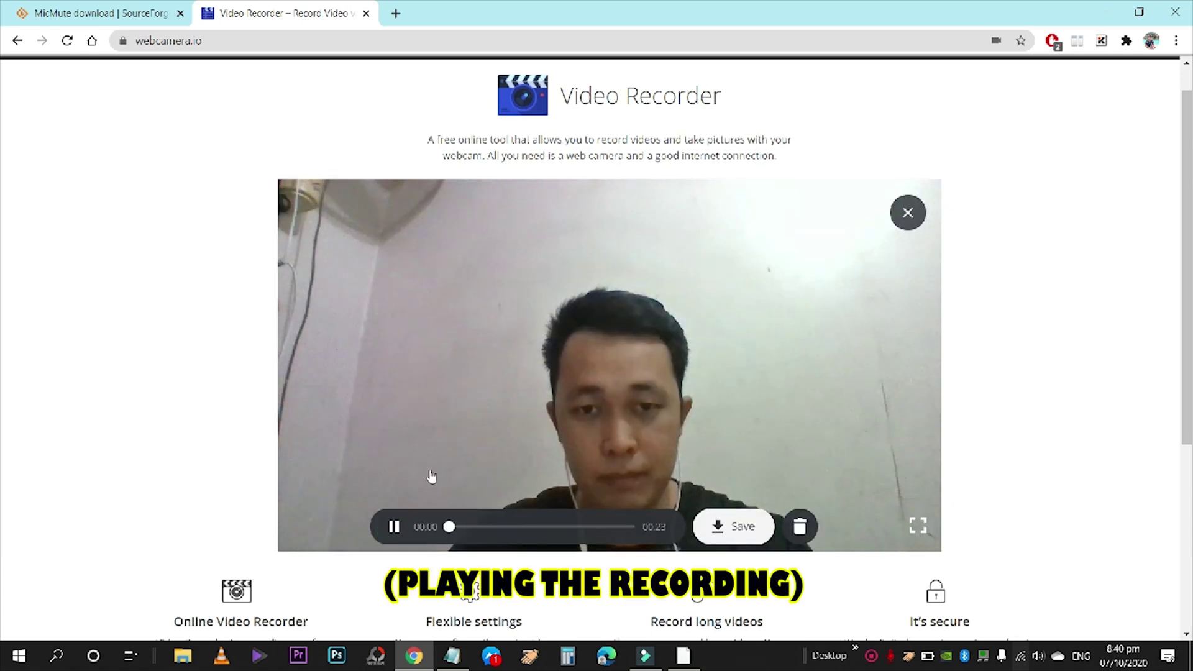